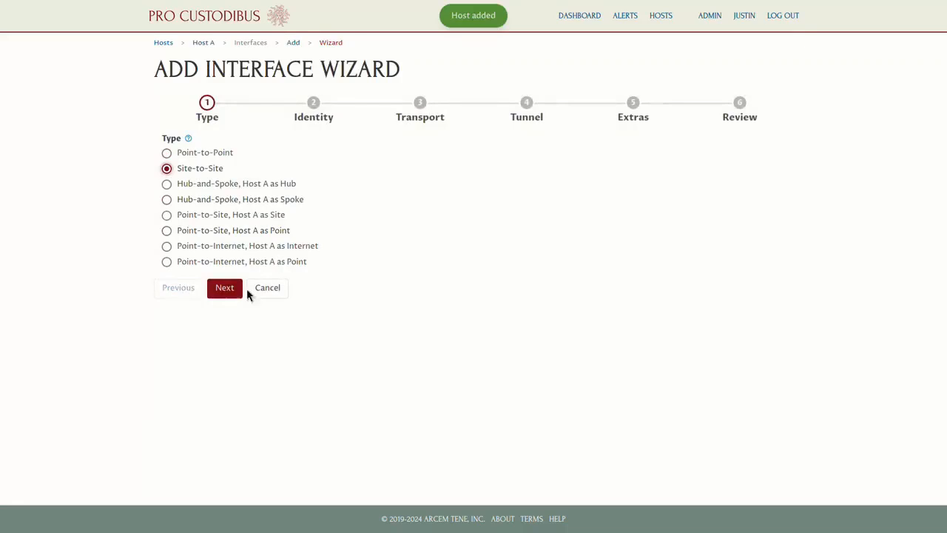
- Continue with the Site-to-Site type and add a Site A peer named Host A with a generated key pair
{"action": "left_click", "coordinate": [227, 289]}
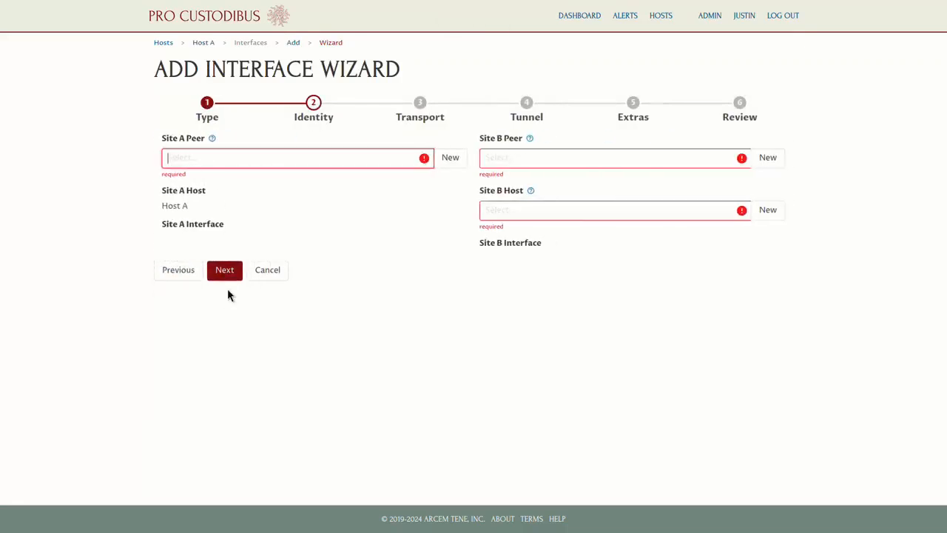
{"action": "left_click", "coordinate": [454, 160]}
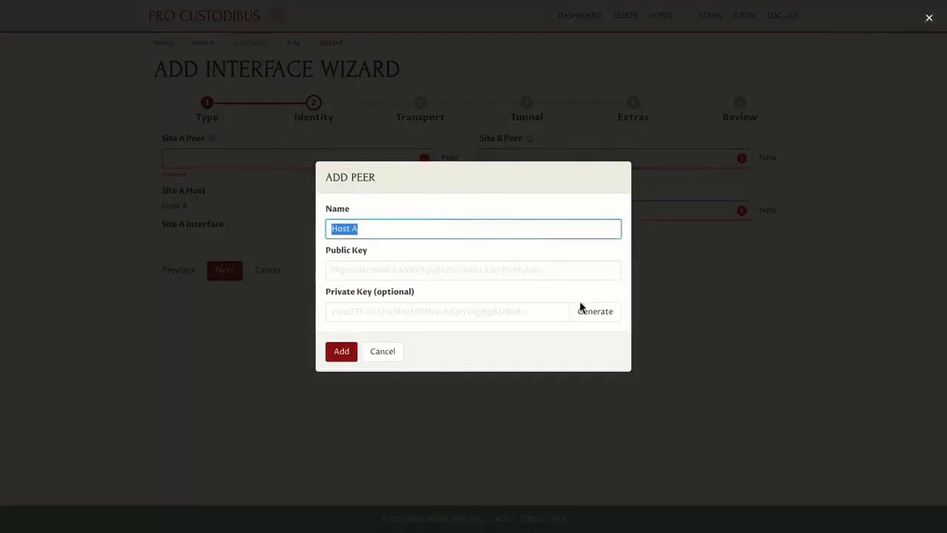
{"action": "left_click", "coordinate": [593, 314]}
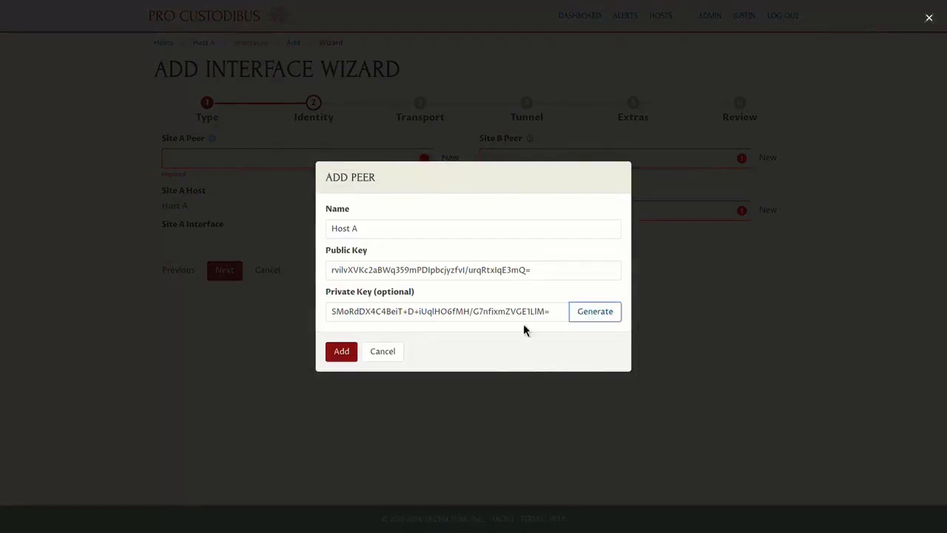
{"action": "left_click", "coordinate": [341, 351]}
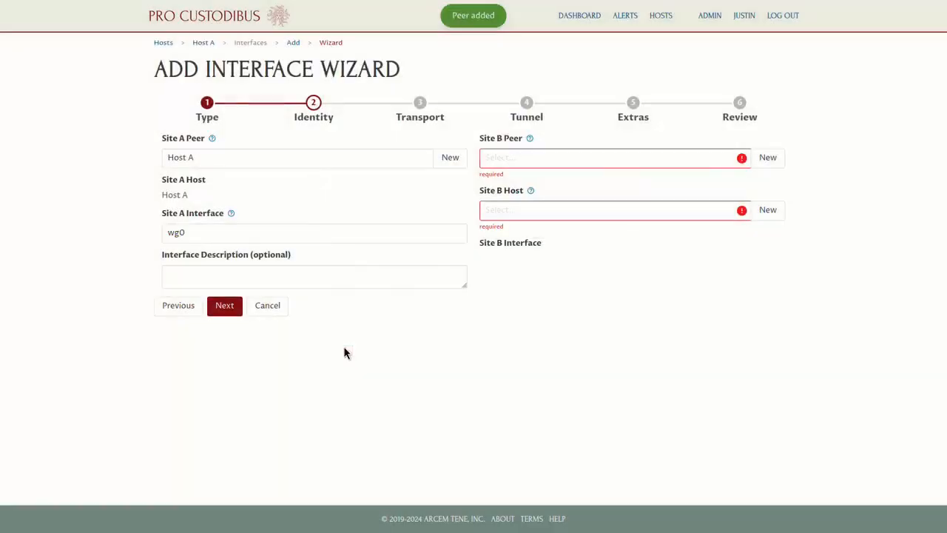
- Add a new Site B peer named Host B with a generated key pair
{"action": "left_click", "coordinate": [768, 160]}
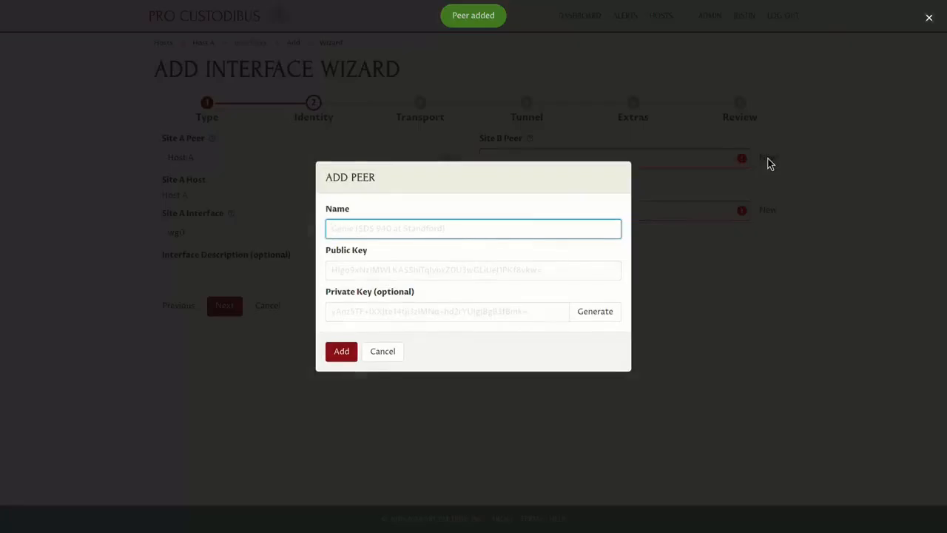
{"action": "type", "text": "Host B"}
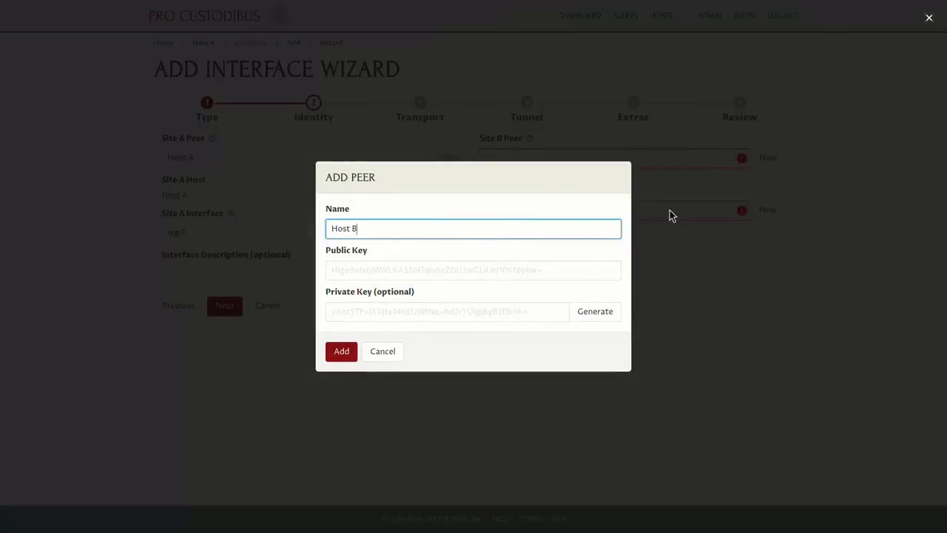
{"action": "left_click", "coordinate": [617, 313]}
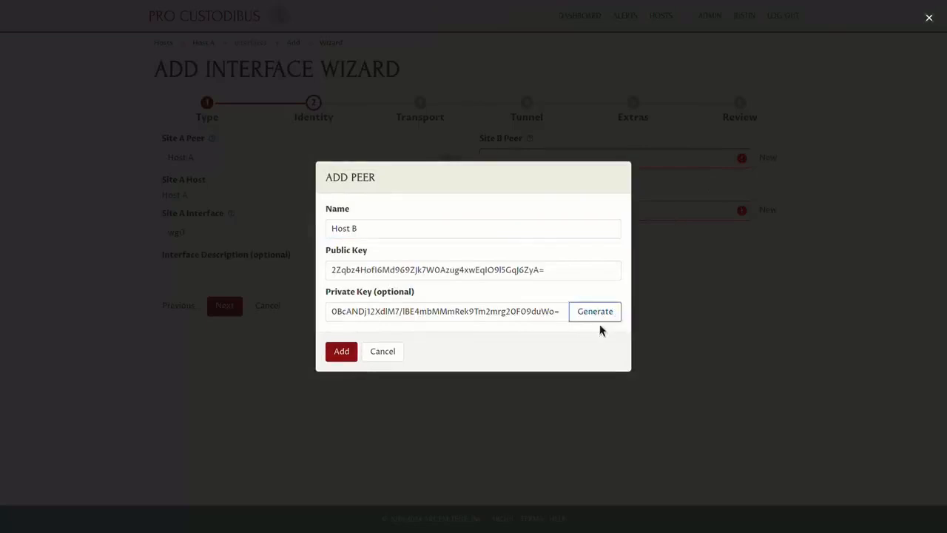
{"action": "left_click", "coordinate": [336, 354]}
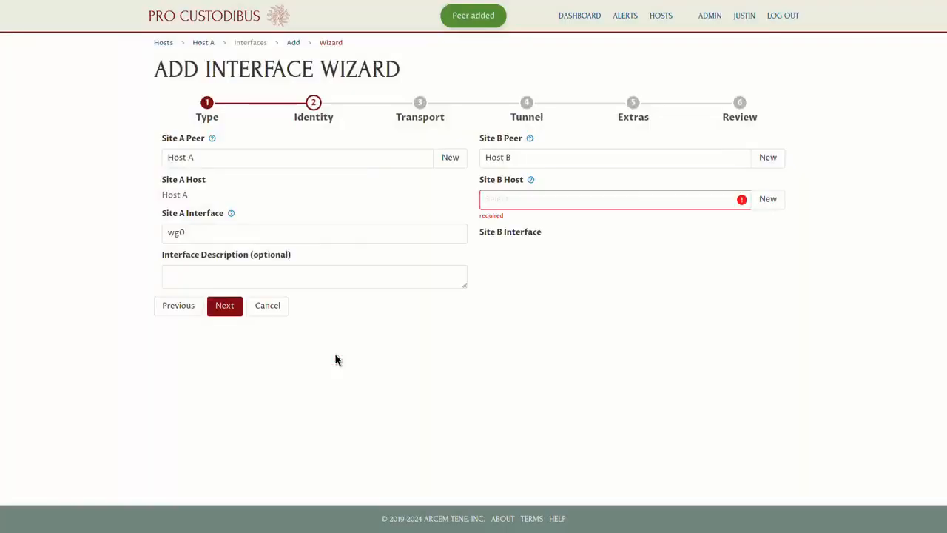
- Add a new host named Host B as the Site B host and proceed to the Transport stage
{"action": "left_click", "coordinate": [769, 200]}
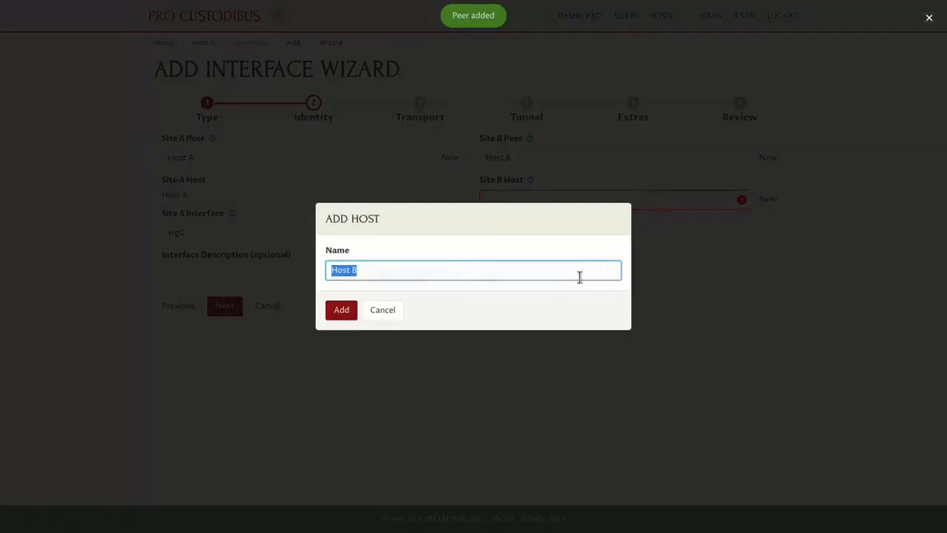
{"action": "left_click", "coordinate": [342, 309]}
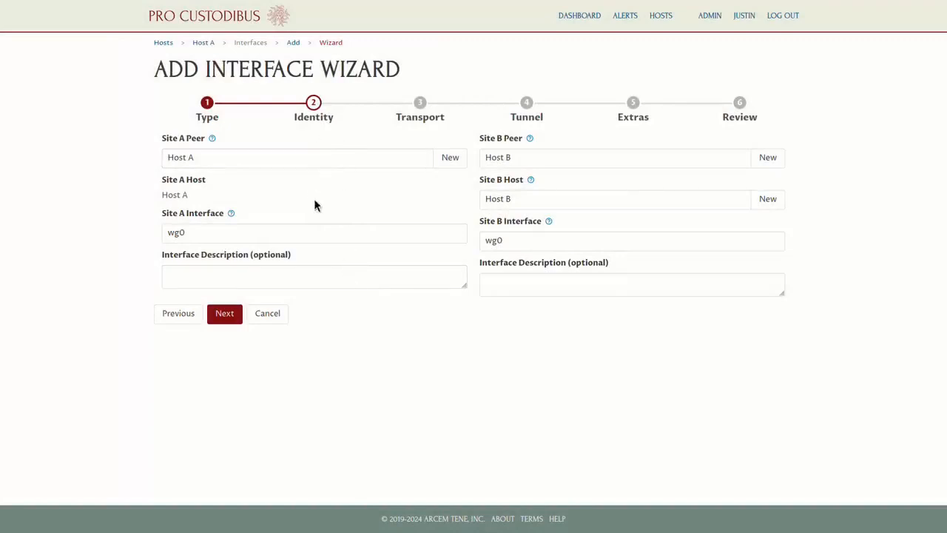
{"action": "left_click", "coordinate": [236, 324]}
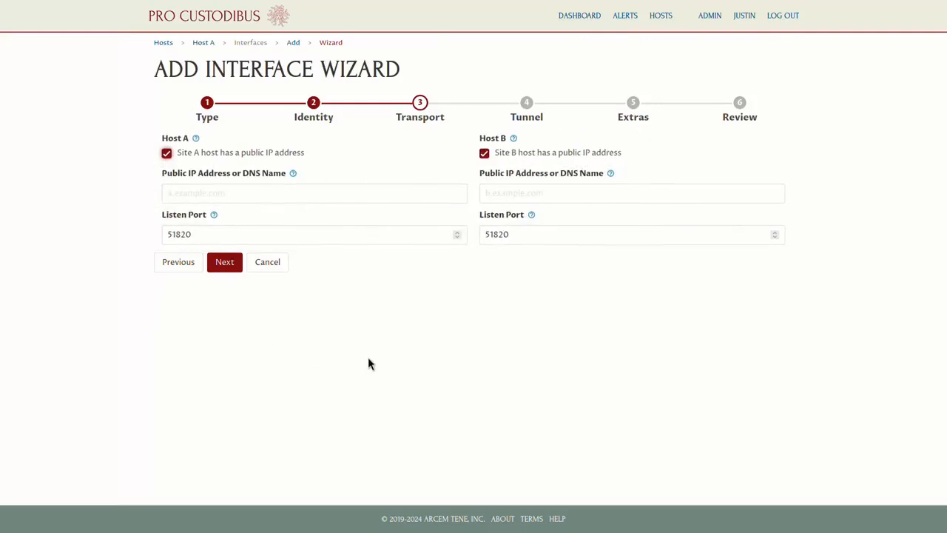
- Set Host A's public IP address to 198.51.100.1 and its listen port to 51821
{"action": "left_click", "coordinate": [251, 191]}
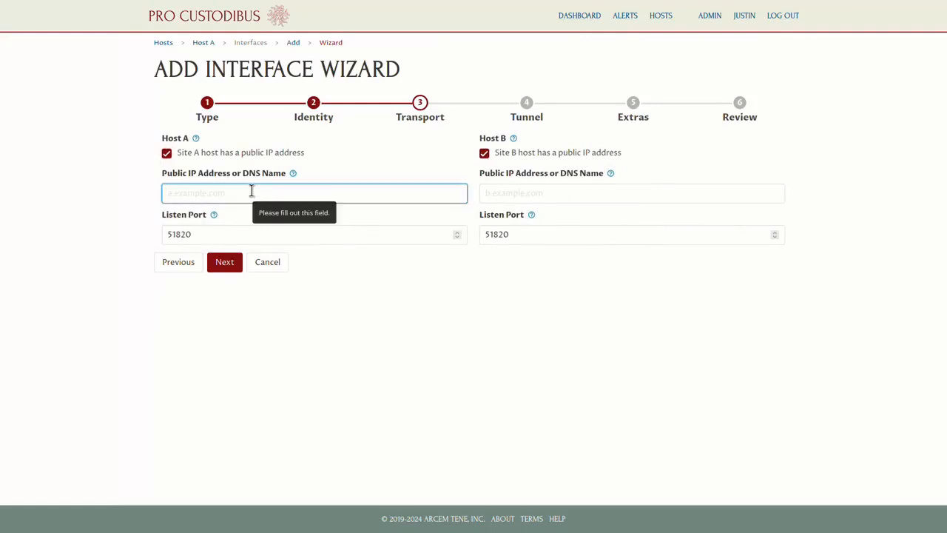
{"action": "type", "text": "198."}
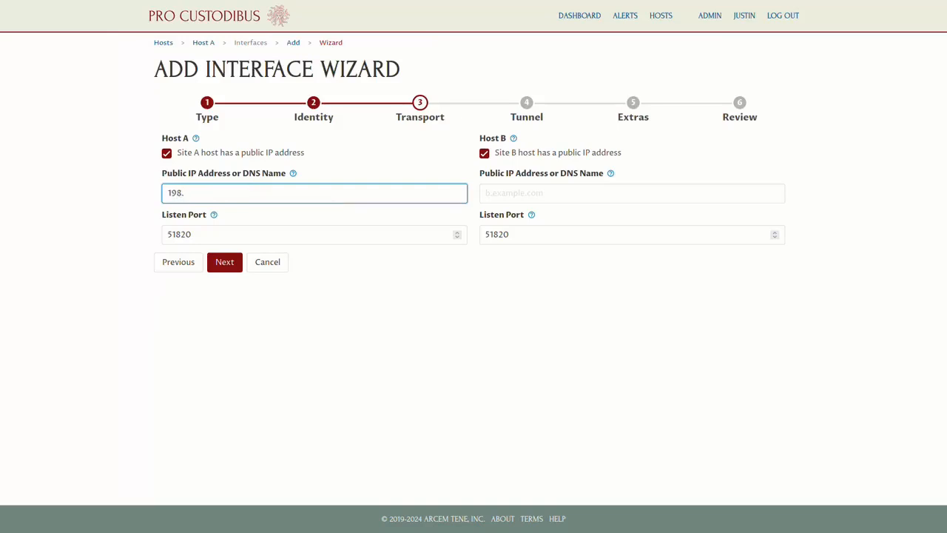
{"action": "type", "text": "51.100.1"}
{"action": "left_click", "coordinate": [247, 235]}
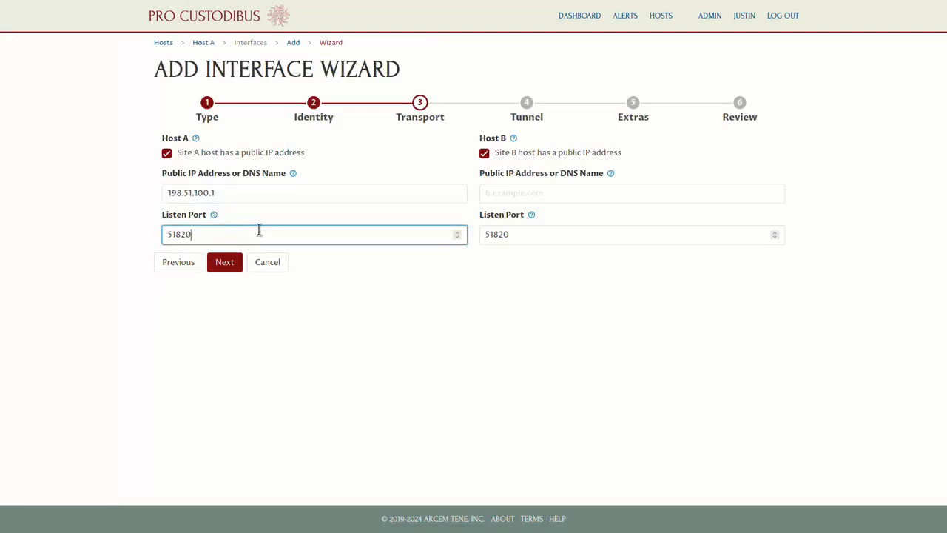
{"action": "key", "text": "BackSpace"}
- Set Host B's public IP address to 203.0.133.2 and its listen port to 51822
{"action": "left_click", "coordinate": [569, 190]}
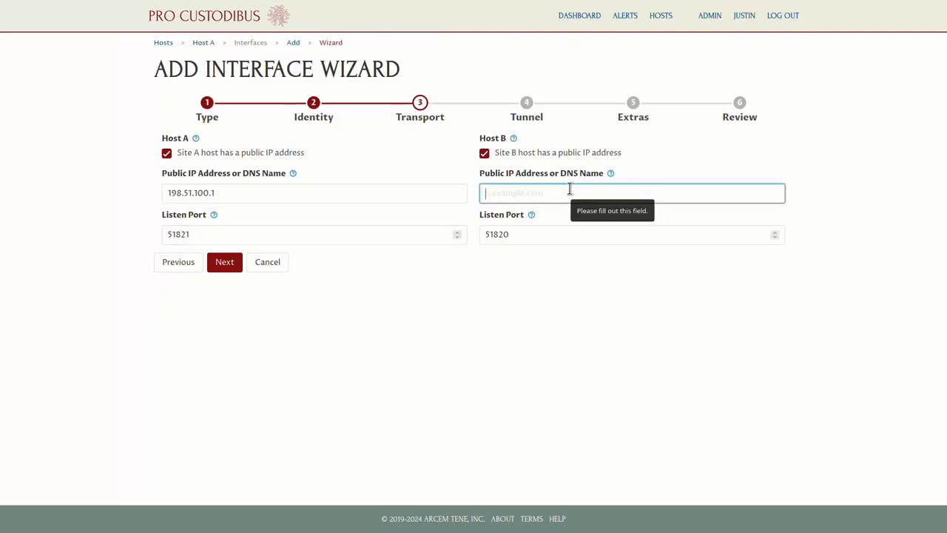
{"action": "type", "text": "2"}
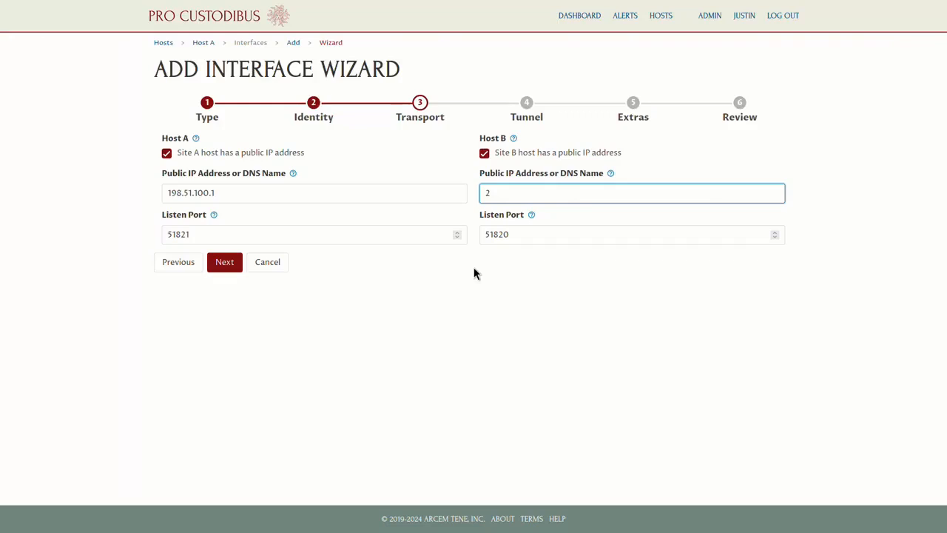
{"action": "type", "text": "03.0.133.2"}
{"action": "key", "text": "Tab"}
{"action": "key", "text": "Tab"}
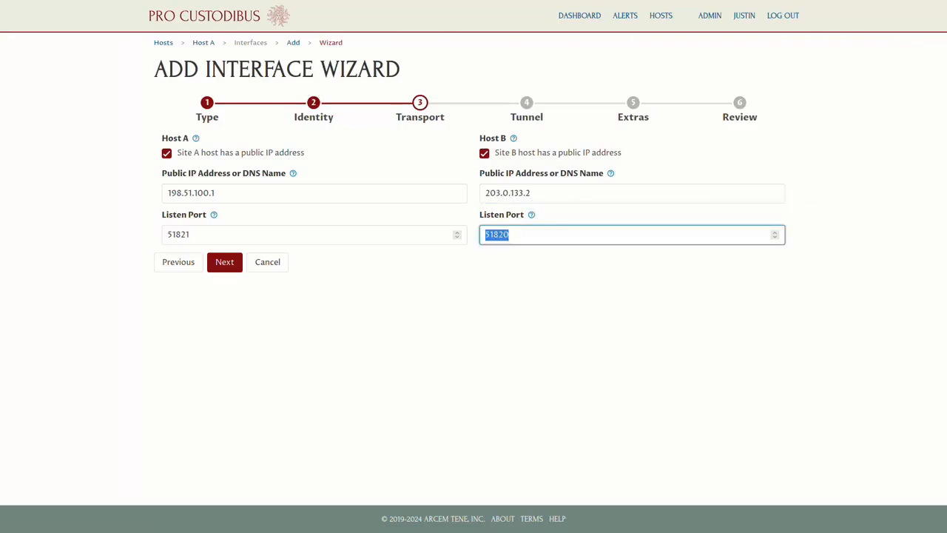
{"action": "key", "text": "Right"}
{"action": "key", "text": "BackSpace"}
{"action": "type", "text": "2"}
{"action": "key", "text": "Tab"}
{"action": "key", "text": "shift+Tab"}
{"action": "left_click", "coordinate": [574, 274]}
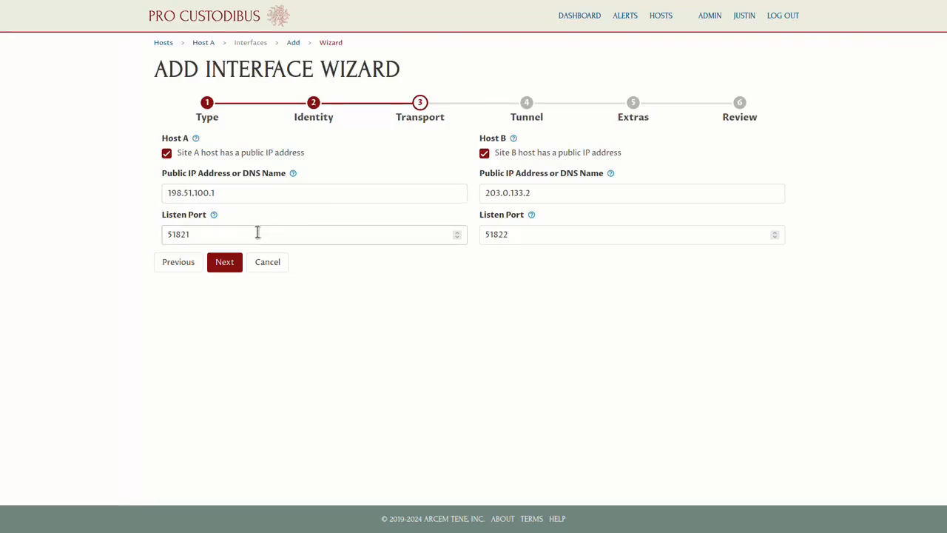
{"action": "left_click_drag", "start_coordinate": [256, 233], "coordinate": [160, 234]}
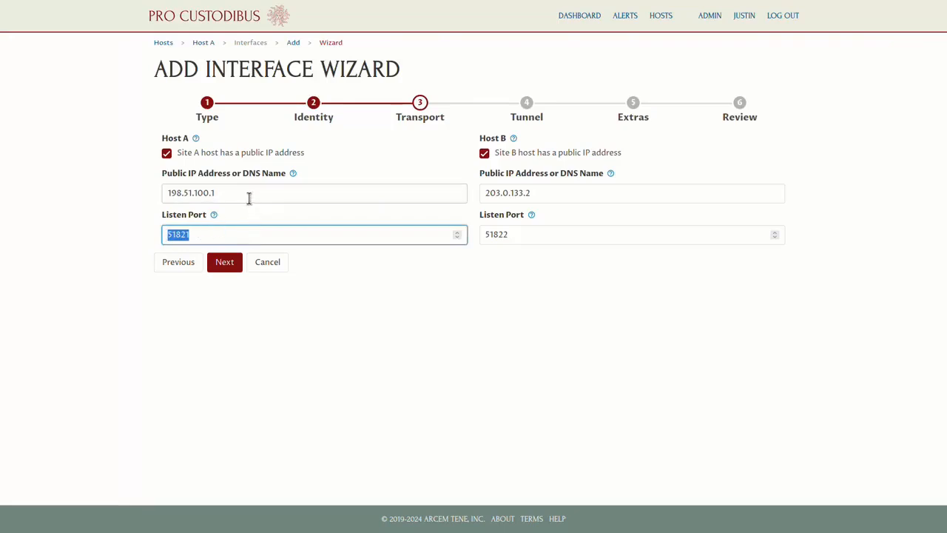
{"action": "left_click_drag", "start_coordinate": [535, 243], "coordinate": [475, 241]}
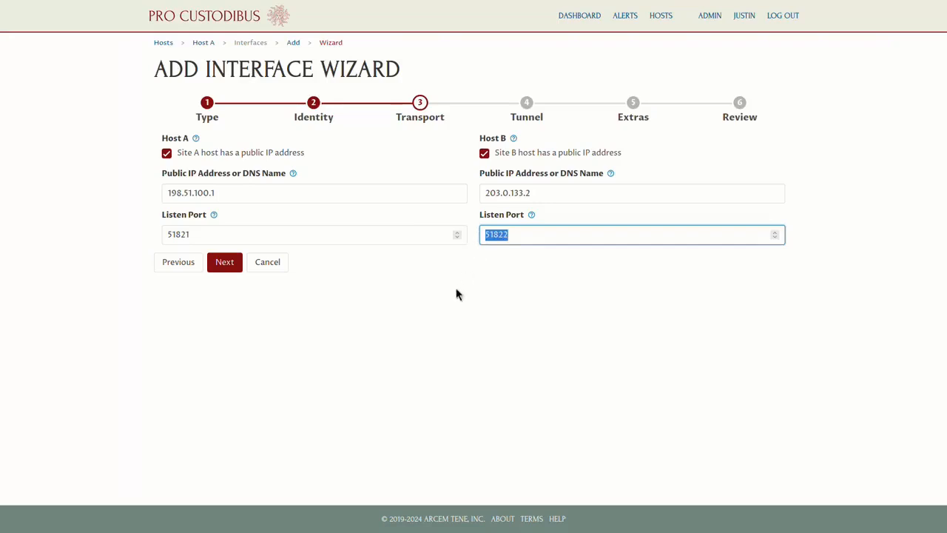
- Proceed to the Tunnel stage and generate a WireGuard network address in the IPv4 Private Use block 10.0.0.0/8 with prefix length 24
{"action": "left_click", "coordinate": [233, 266]}
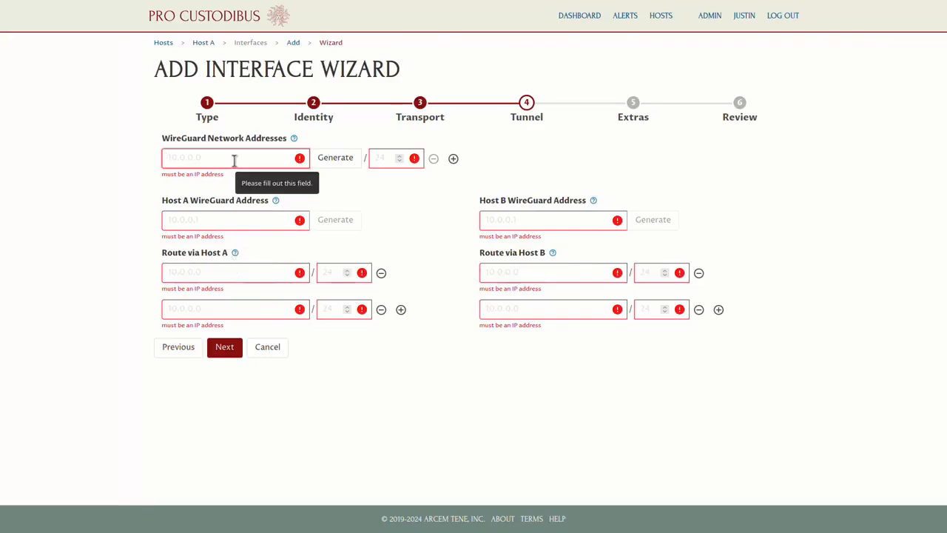
{"action": "left_click", "coordinate": [334, 163]}
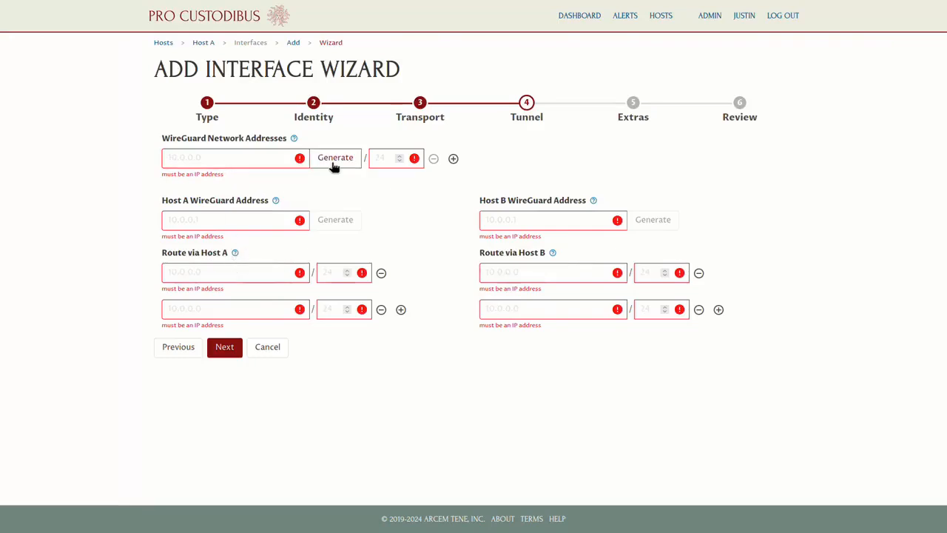
{"action": "left_click", "coordinate": [334, 165]}
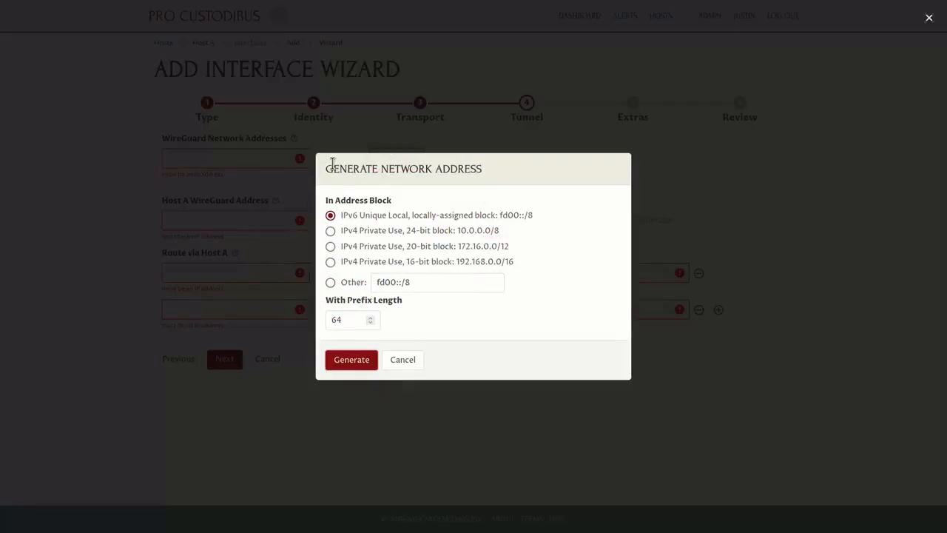
{"action": "left_click", "coordinate": [381, 233]}
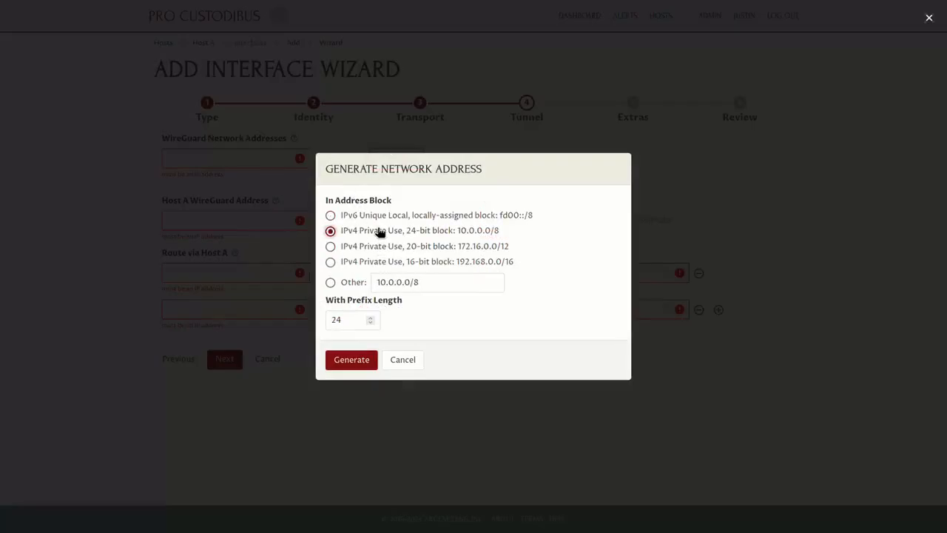
{"action": "left_click", "coordinate": [348, 361]}
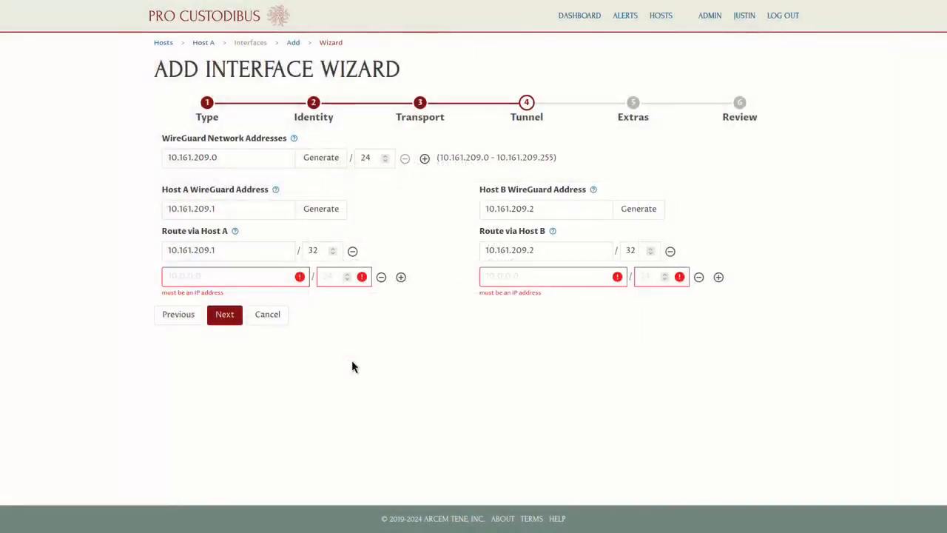
- Review the generated WireGuard network address, both hosts' WireGuard addresses and the first route via Host A
{"action": "left_click", "coordinate": [246, 160]}
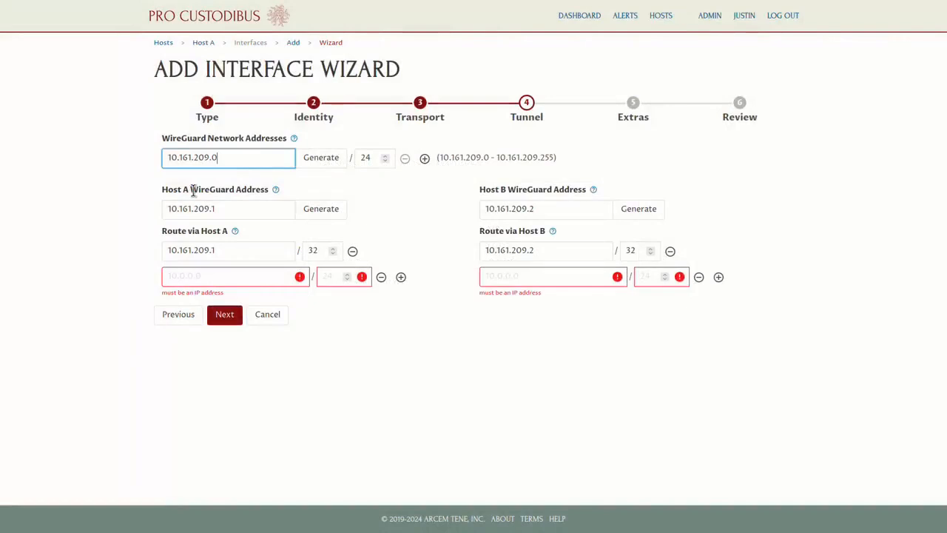
{"action": "triple_click", "coordinate": [178, 159]}
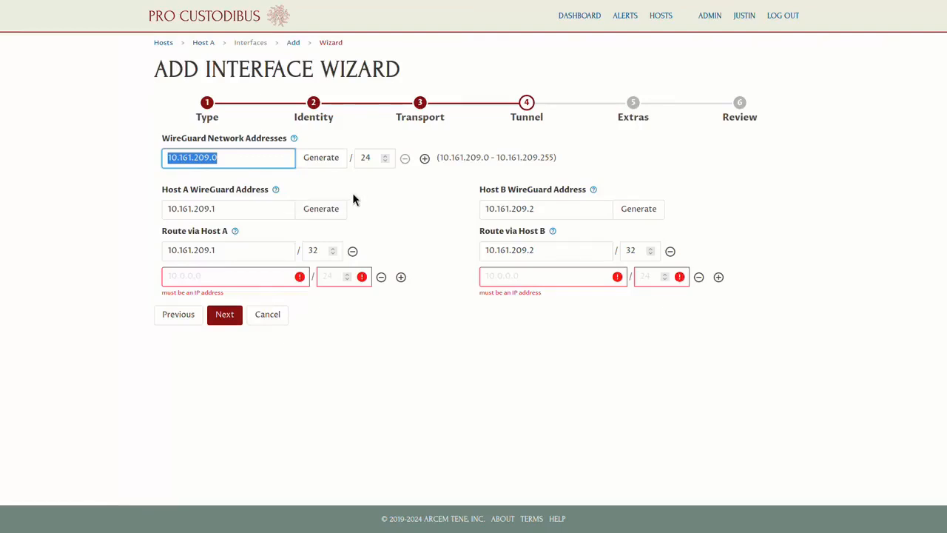
{"action": "left_click", "coordinate": [319, 209]}
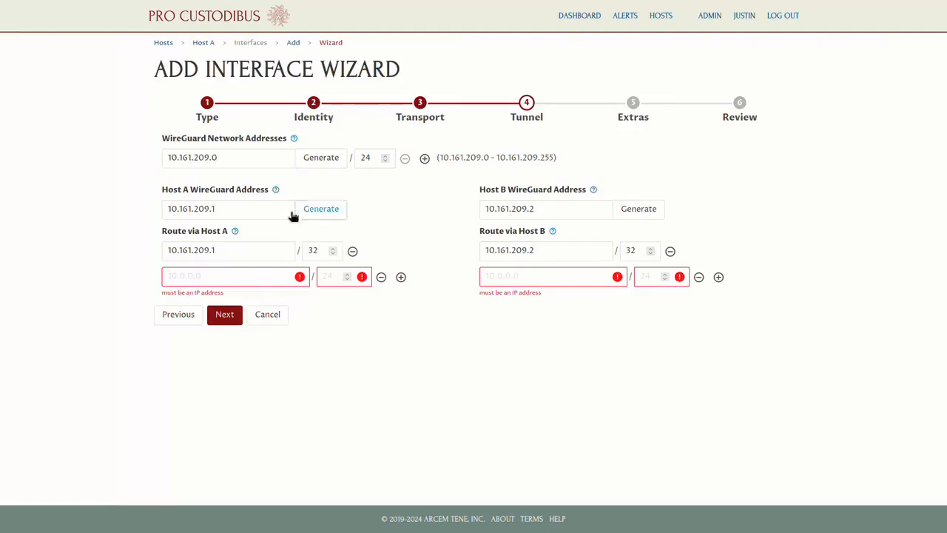
{"action": "left_click", "coordinate": [236, 208]}
{"action": "left_click_drag", "start_coordinate": [215, 214], "coordinate": [210, 212]}
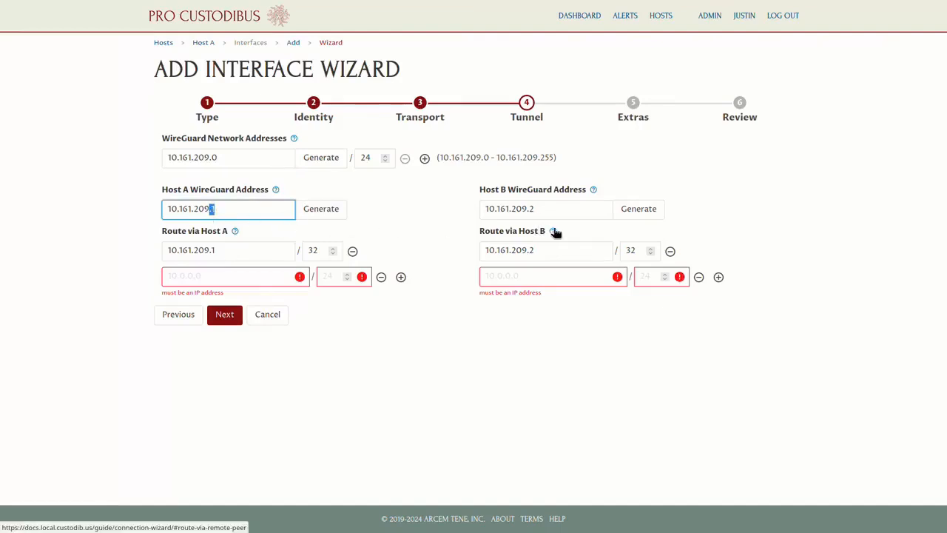
{"action": "left_click_drag", "start_coordinate": [551, 210], "coordinate": [529, 210]}
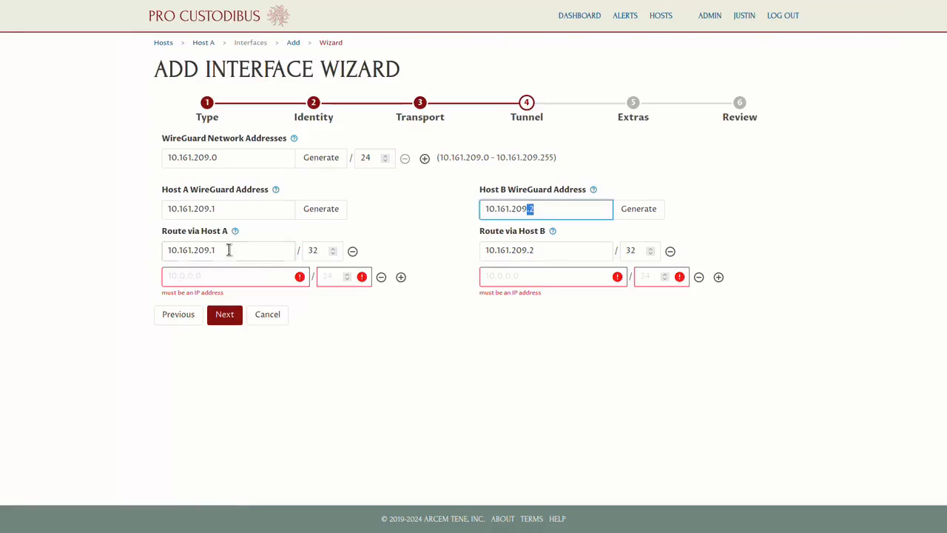
{"action": "left_click_drag", "start_coordinate": [229, 250], "coordinate": [211, 251]}
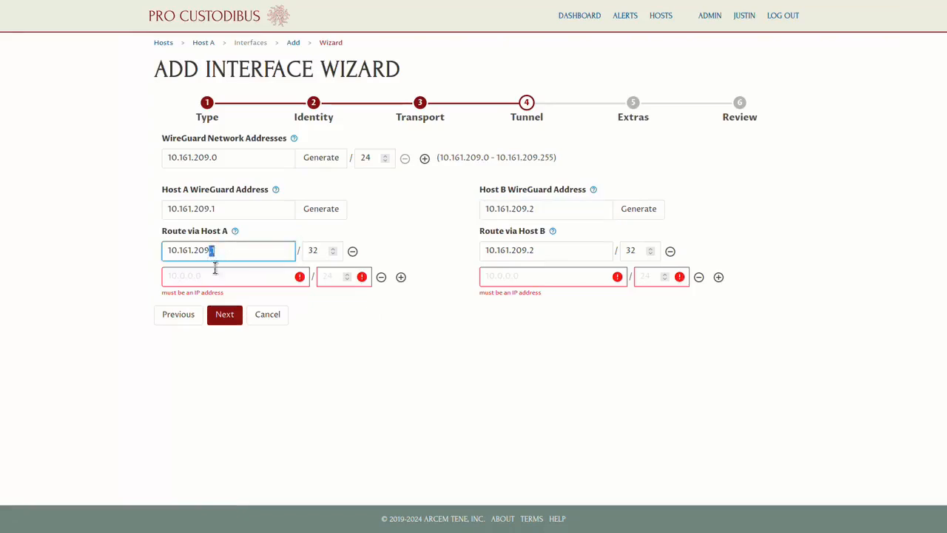
- Fill in the second route via Host A with the network 192.168.1.0/24
{"action": "left_click", "coordinate": [222, 279]}
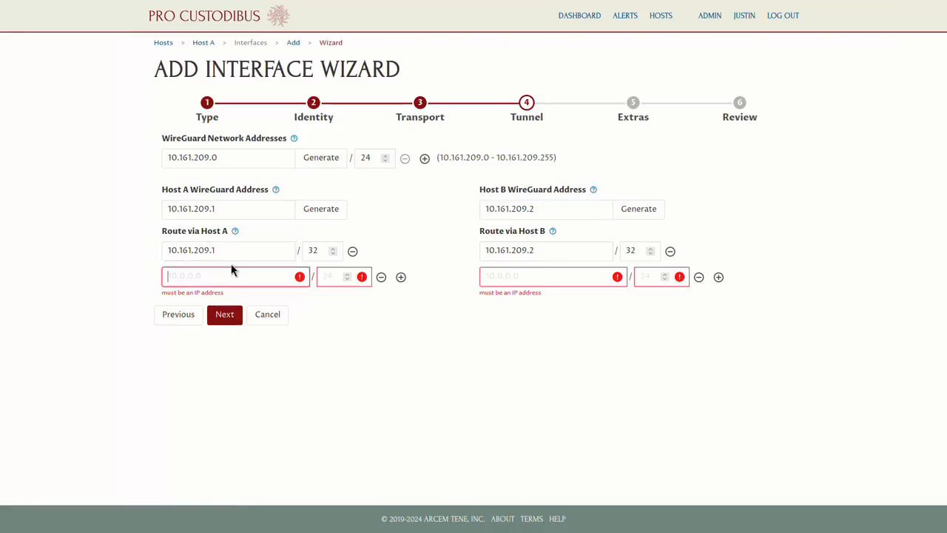
{"action": "type", "text": "192.168.1.0"}
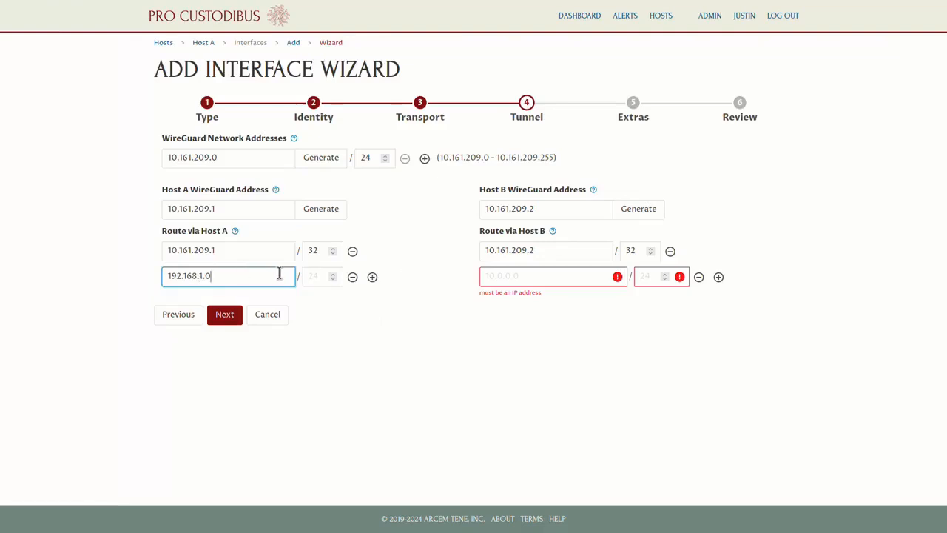
{"action": "left_click", "coordinate": [308, 275]}
{"action": "type", "text": "24"}
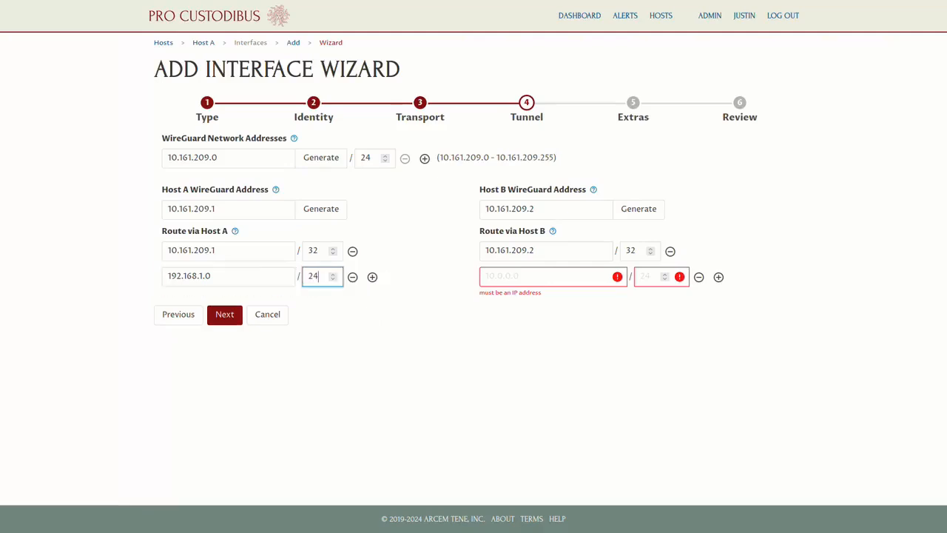
- Fill in the second route via Host B with the network 192.168.200.0/24
{"action": "left_click", "coordinate": [572, 278]}
{"action": "left_click", "coordinate": [533, 250]}
{"action": "double_click", "coordinate": [533, 250]}
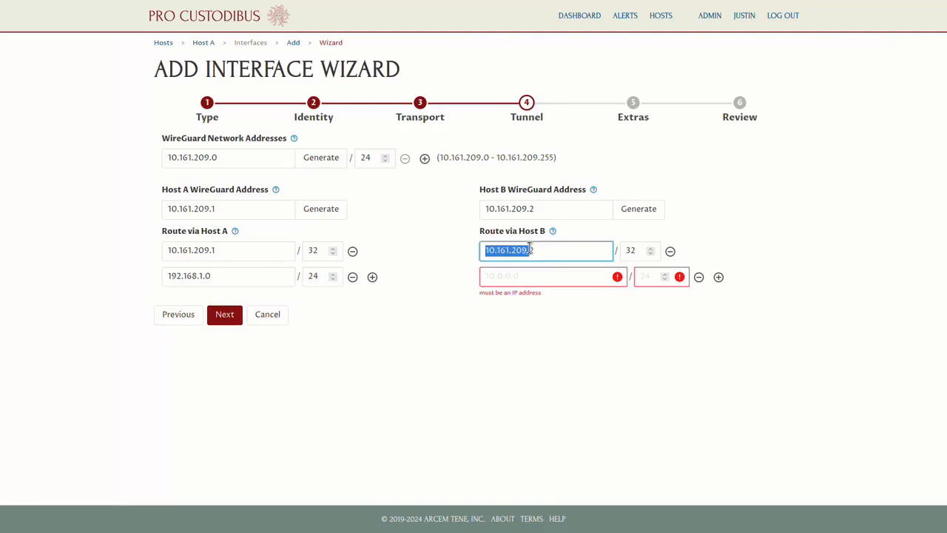
{"action": "left_click", "coordinate": [537, 273]}
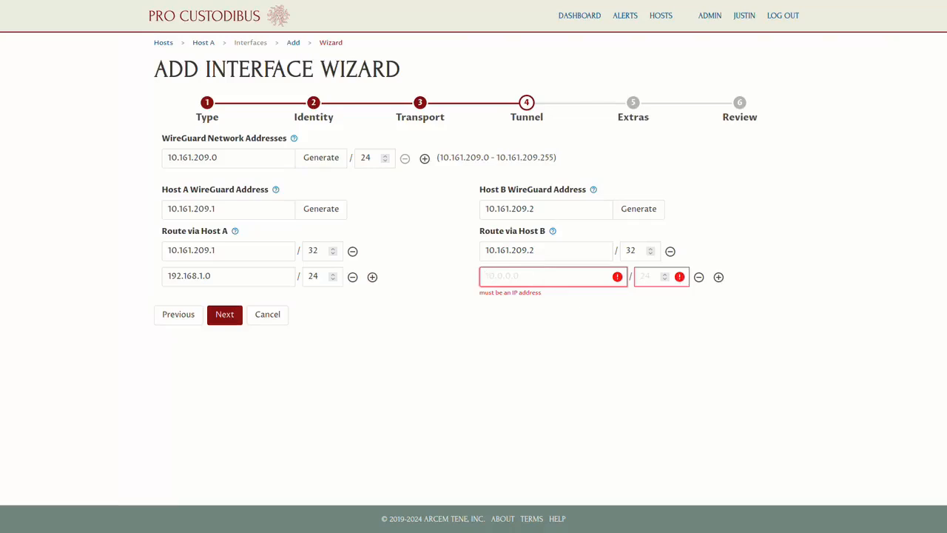
{"action": "type", "text": "192.168.200.0"}
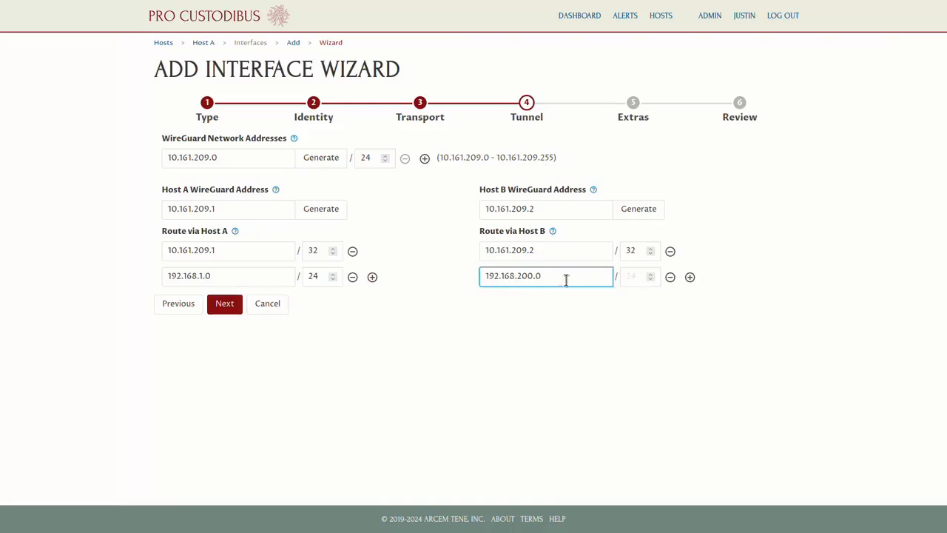
{"action": "left_click", "coordinate": [630, 276]}
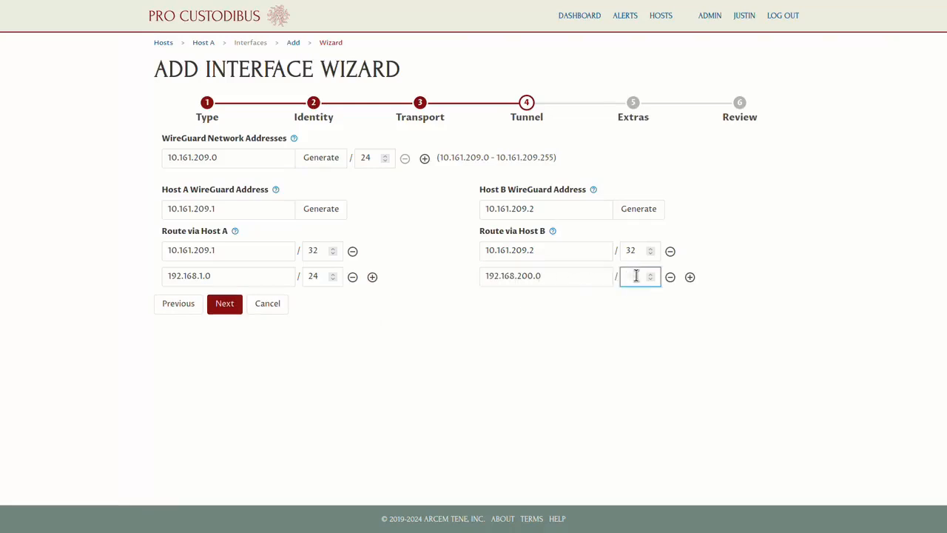
{"action": "type", "text": "24"}
- Proceed to the Extras stage, keep its preselected forwarding and MSS clamping options for both sites, and continue to Review
{"action": "left_click", "coordinate": [225, 304]}
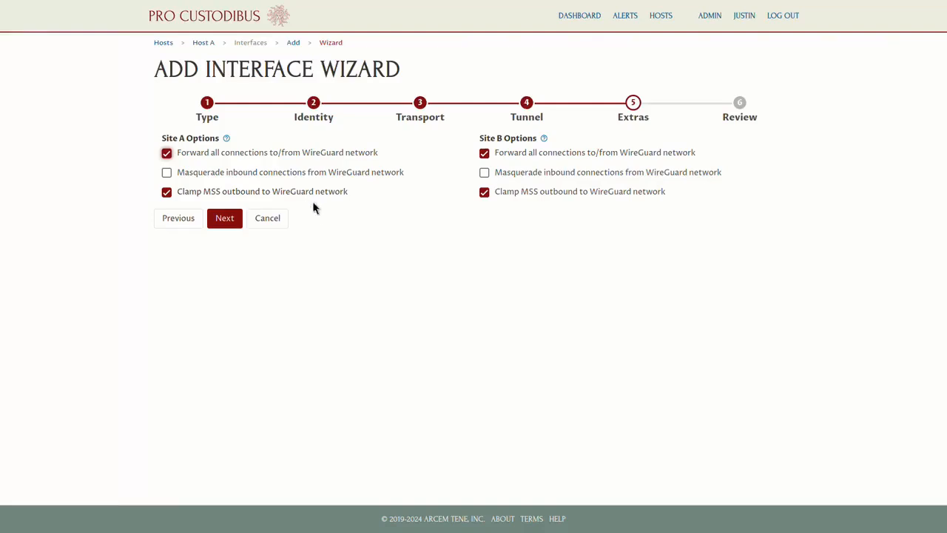
{"action": "left_click", "coordinate": [219, 220]}
{"action": "left_click", "coordinate": [220, 220]}
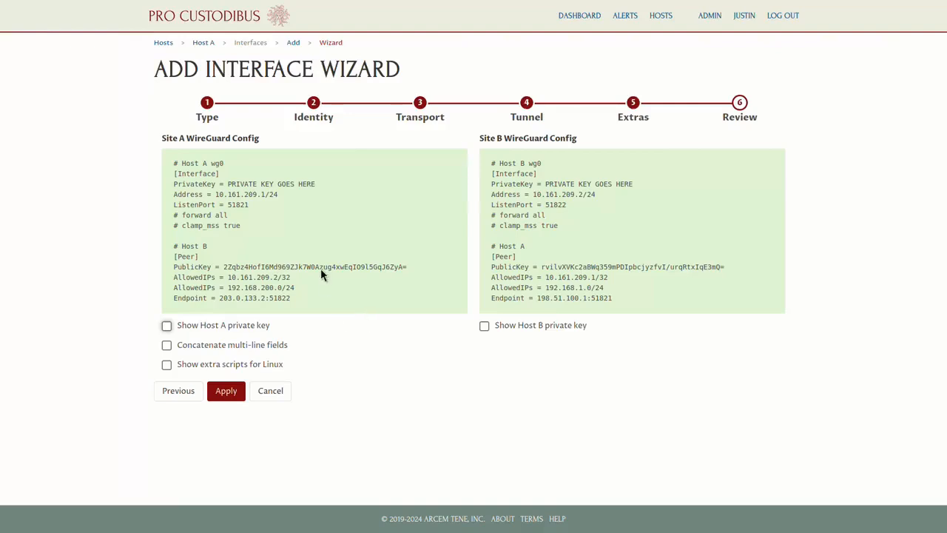
- Check the addresses, endpoints and allowed IPs in the Site A and Site B WireGuard configs, and apply the connection
{"action": "left_click_drag", "start_coordinate": [277, 194], "coordinate": [256, 196]}
{"action": "left_click_drag", "start_coordinate": [219, 297], "coordinate": [293, 301]}
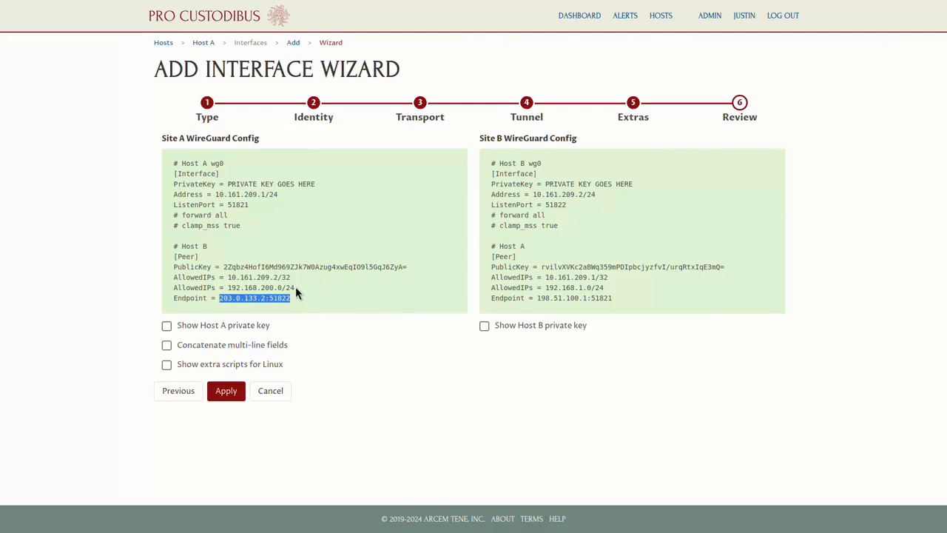
{"action": "left_click_drag", "start_coordinate": [296, 287], "coordinate": [228, 289]}
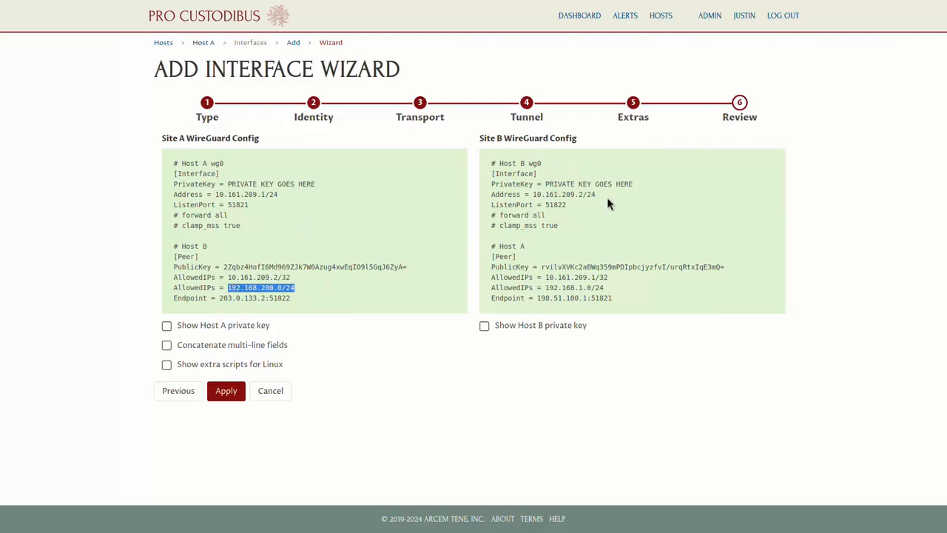
{"action": "left_click_drag", "start_coordinate": [596, 195], "coordinate": [533, 196]}
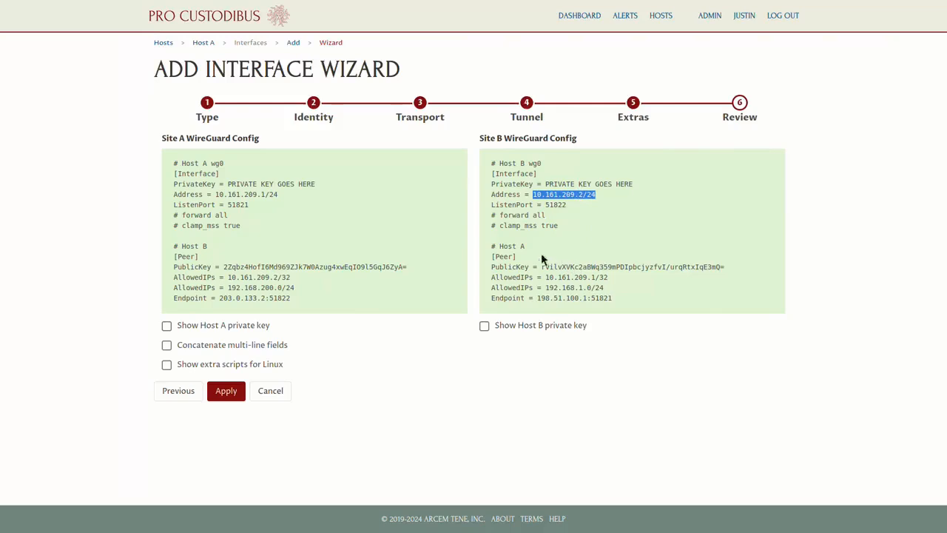
{"action": "left_click_drag", "start_coordinate": [621, 298], "coordinate": [537, 300]}
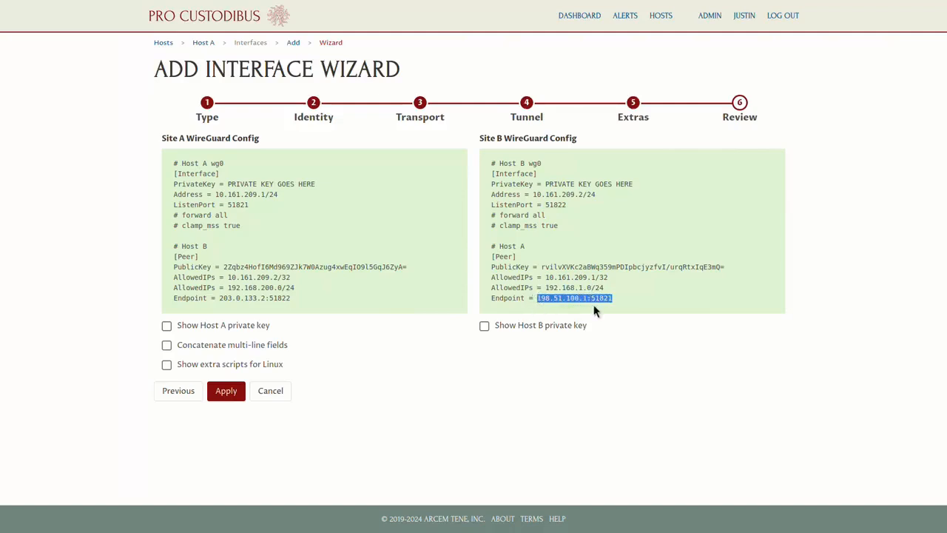
{"action": "left_click_drag", "start_coordinate": [609, 294], "coordinate": [547, 291]}
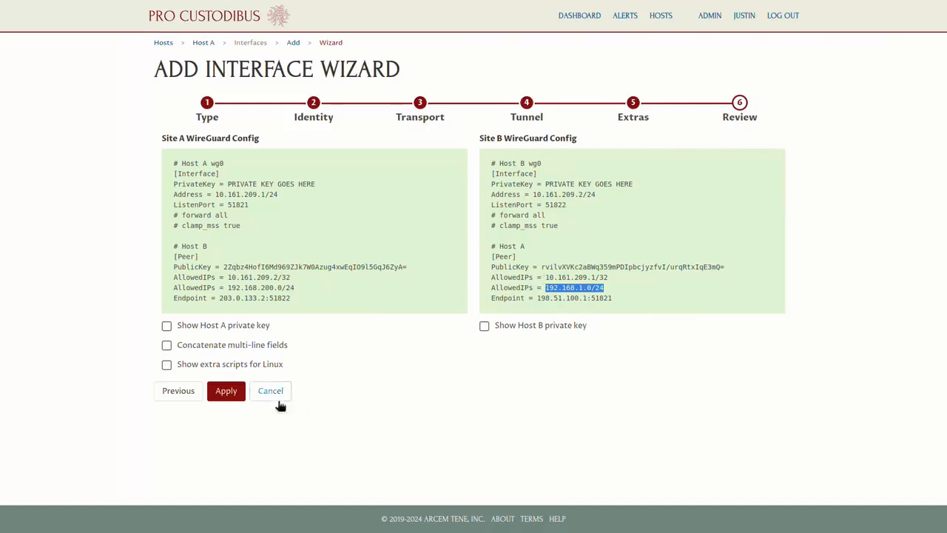
{"action": "left_click", "coordinate": [221, 393]}
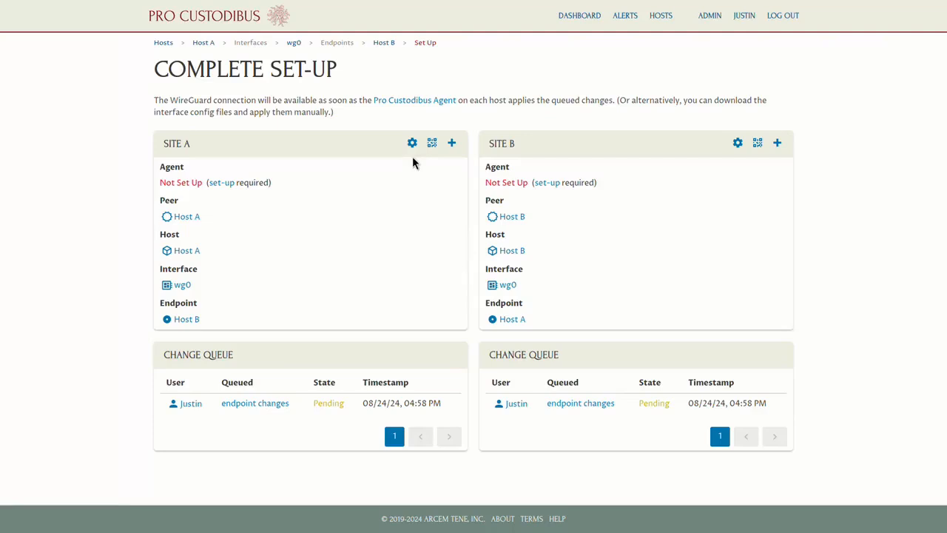
- Open Host A's agent set-up instructions and download procustodibus.conf, procustodibus-setup.conf and the Pro Custodibus Agent tarball
{"action": "key", "text": "ctrl+Tab"}
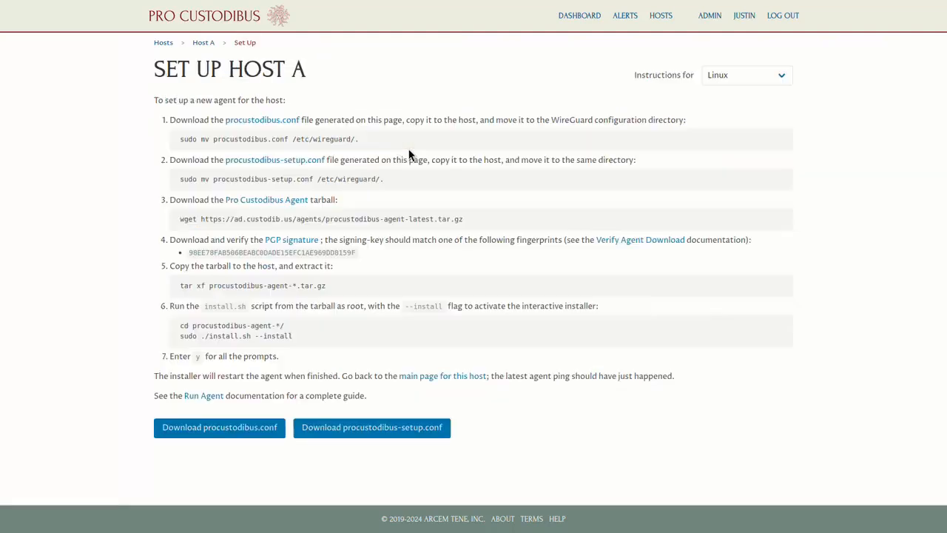
{"action": "left_click", "coordinate": [281, 120]}
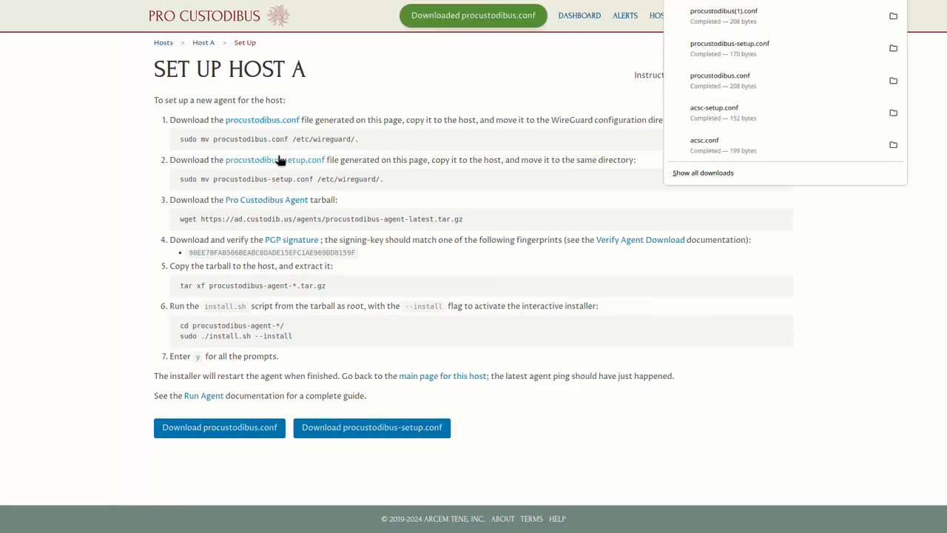
{"action": "left_click", "coordinate": [279, 160]}
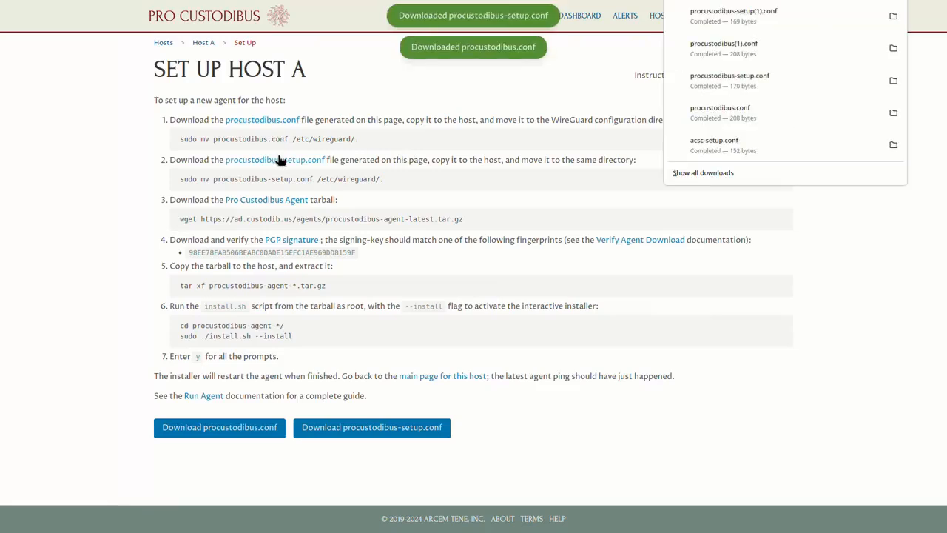
{"action": "left_click", "coordinate": [278, 200]}
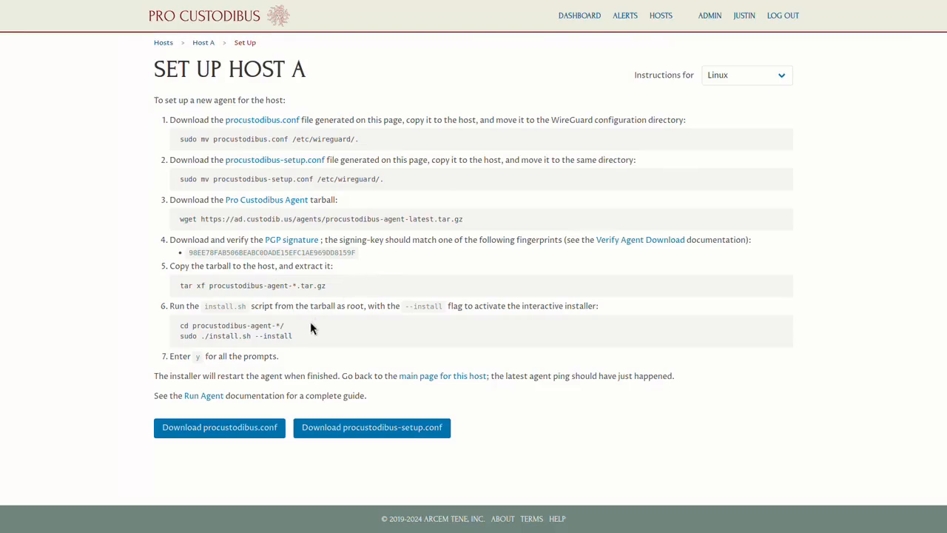
{"action": "left_click_drag", "start_coordinate": [299, 339], "coordinate": [178, 343]}
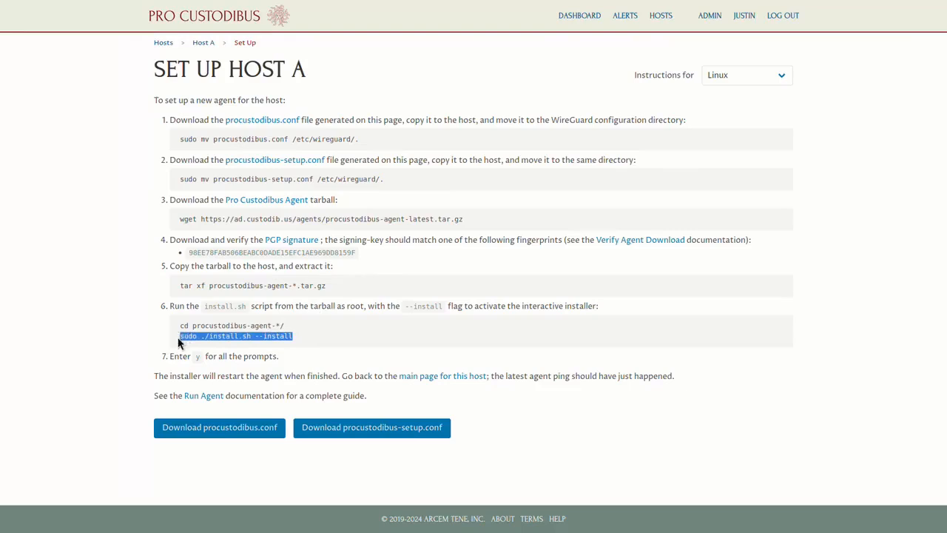
{"action": "left_click", "coordinate": [164, 340]}
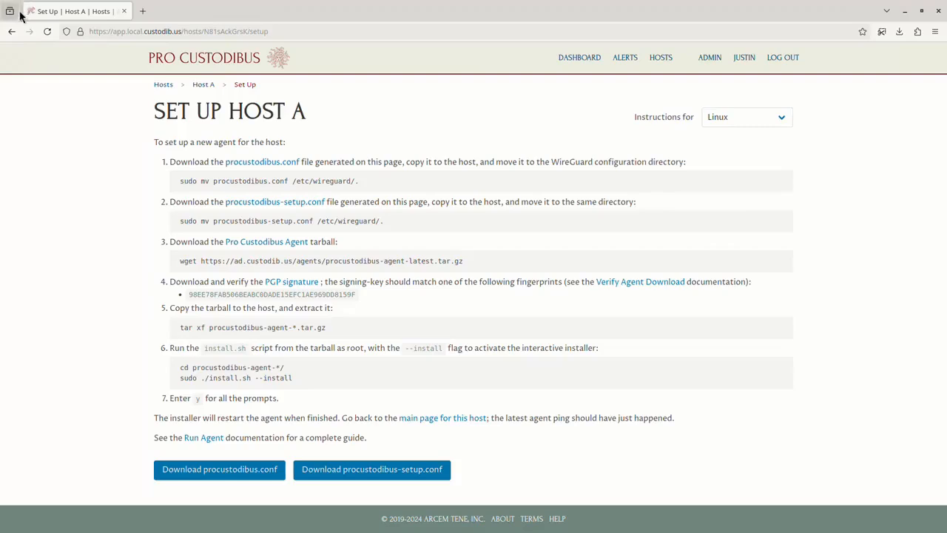
- Return to the Complete Set-Up page, open Site B's interface configuration and examine the wg0 configuration file and its Address setting
{"action": "left_click", "coordinate": [12, 31]}
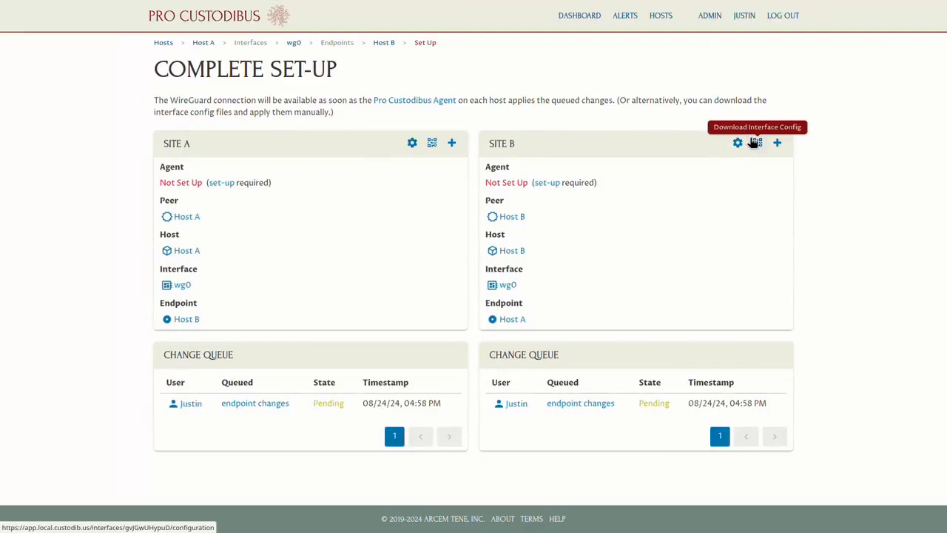
{"action": "left_click", "coordinate": [754, 142]}
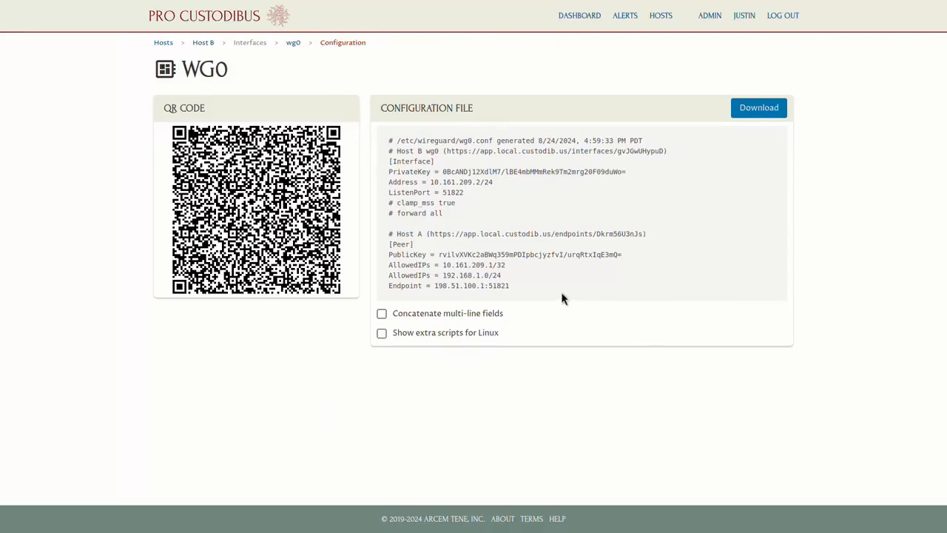
{"action": "left_click_drag", "start_coordinate": [534, 288], "coordinate": [385, 140]}
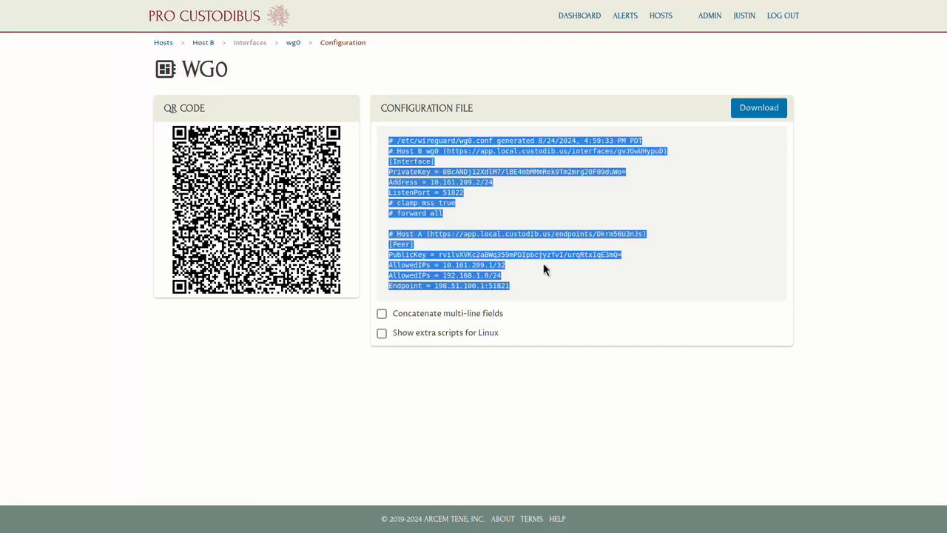
{"action": "left_click", "coordinate": [543, 269]}
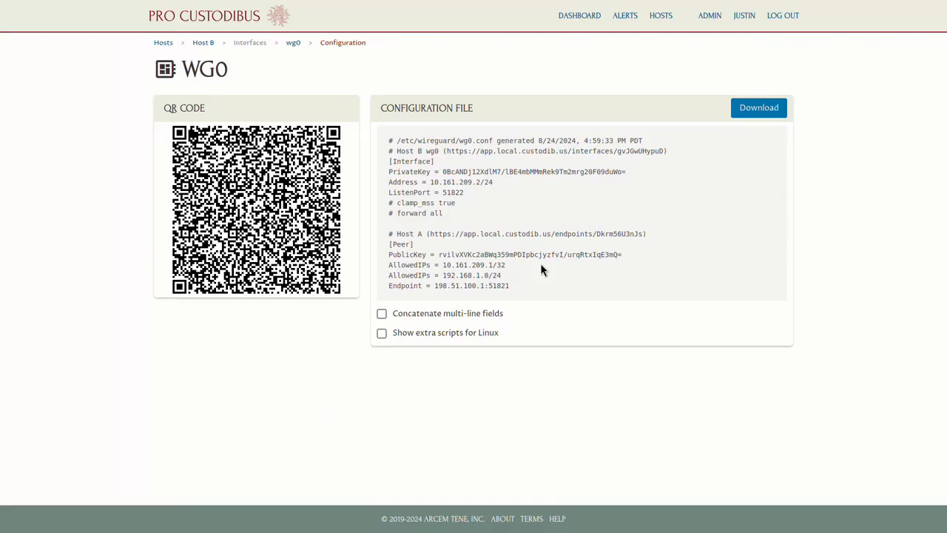
{"action": "left_click_drag", "start_coordinate": [493, 182], "coordinate": [388, 183]}
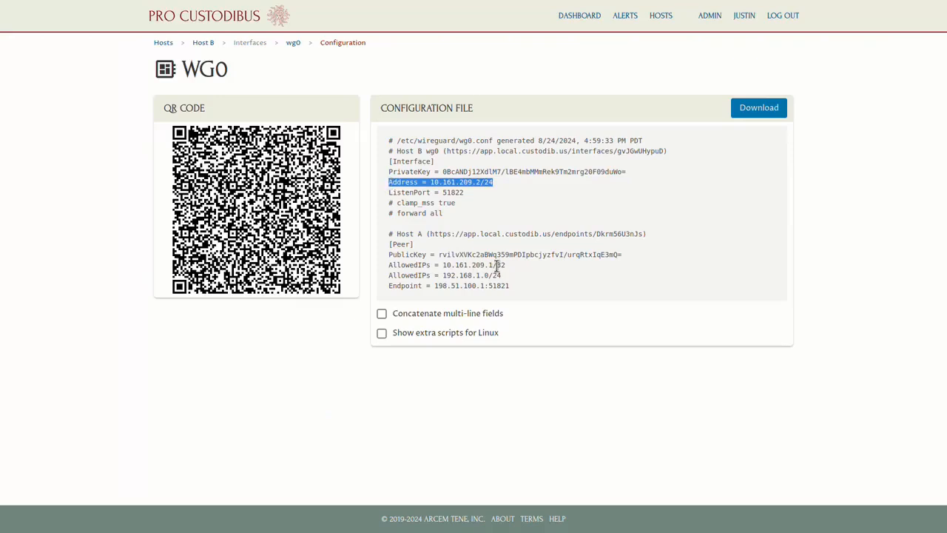